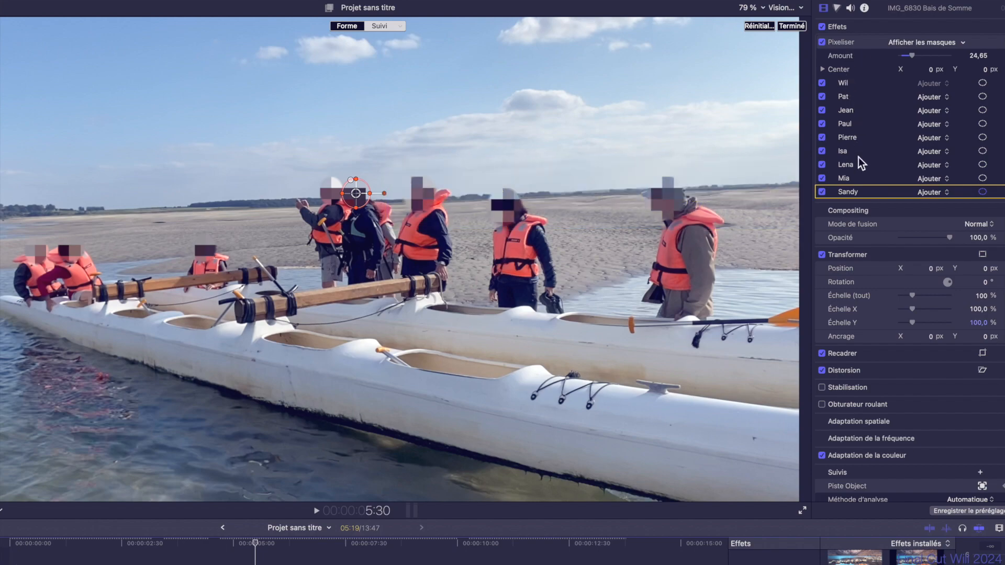
# Step: Move the playhead to 14:20 in the TUTO 1080p project, where the truck's rear is close to the camera
pyautogui.press('space')
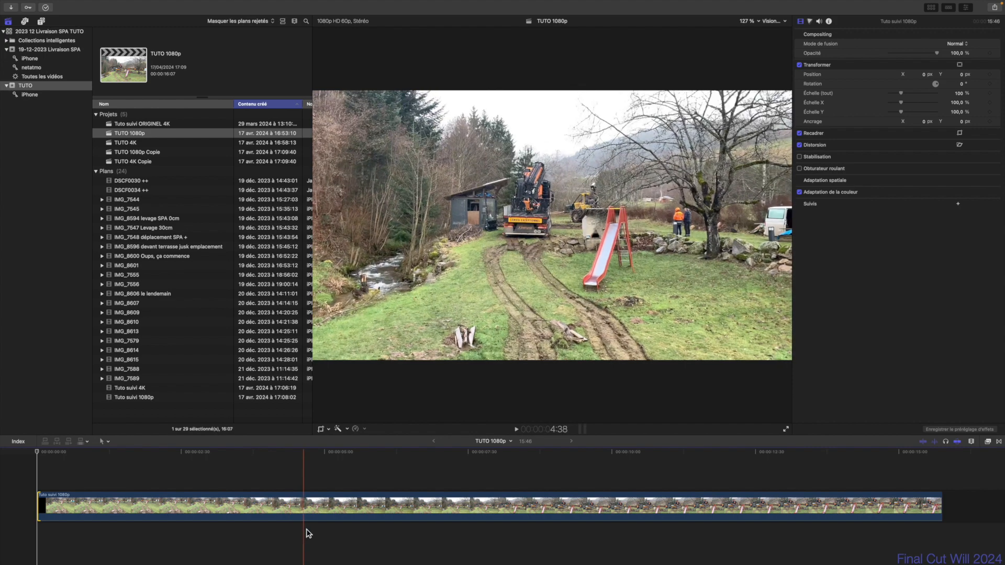
pyautogui.click(610, 464)
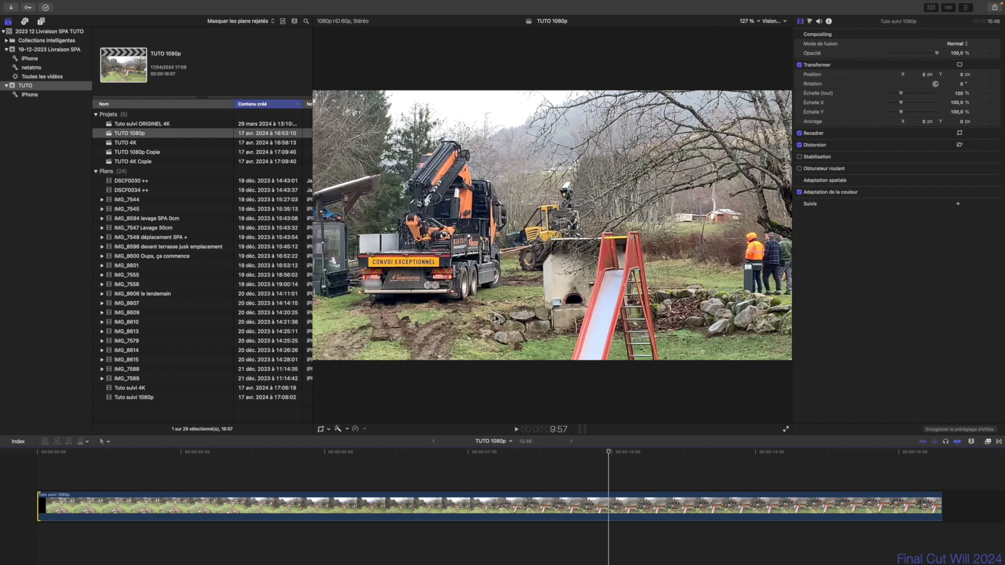
pyautogui.moveTo(609, 457); pyautogui.dragTo(862, 517)
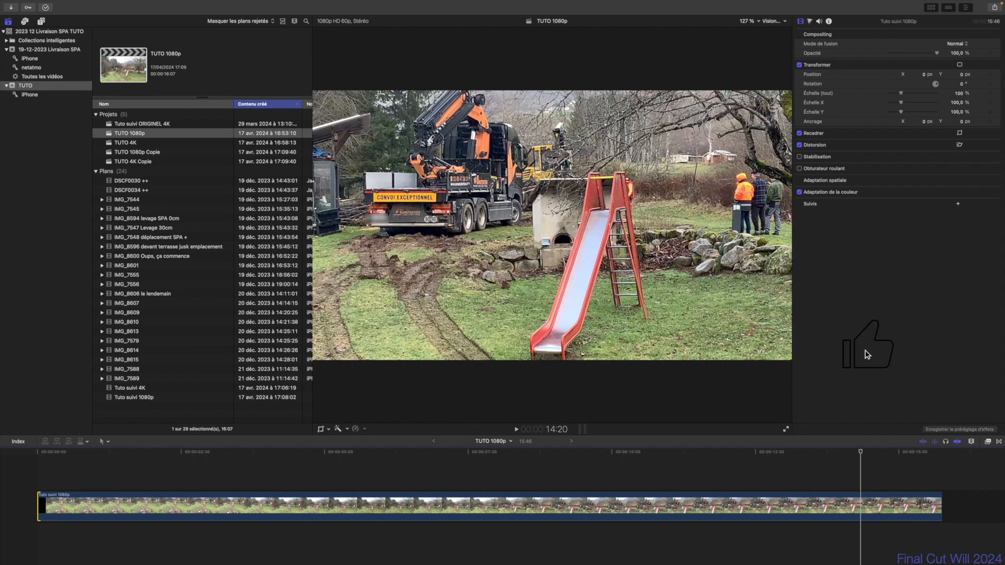
# Step: Apply the Censuré effect from the Styliser video effects onto the company logo at the truck's rear
pyautogui.click(988, 442)
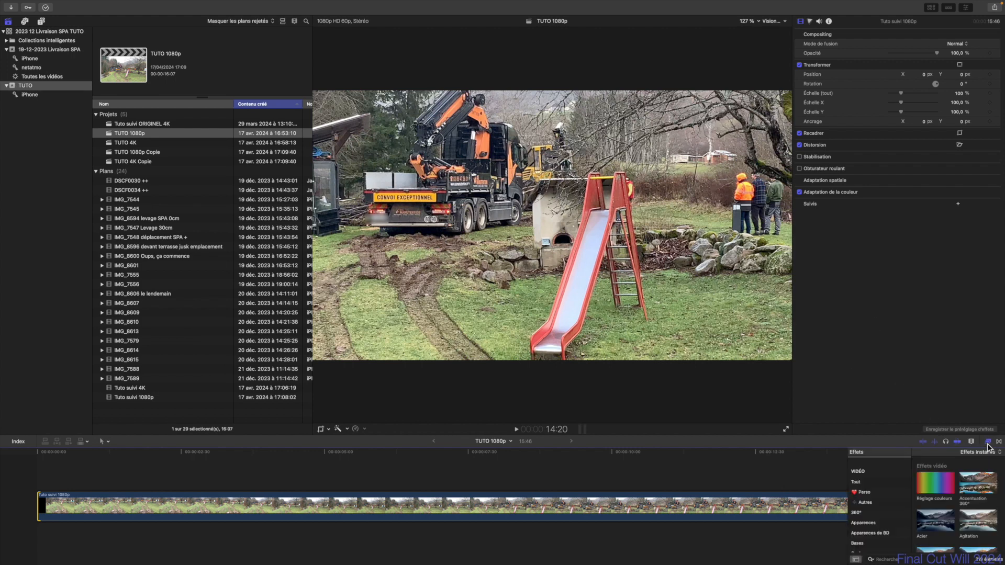
pyautogui.click(893, 560)
pyautogui.scroll(-10, 872, 517)
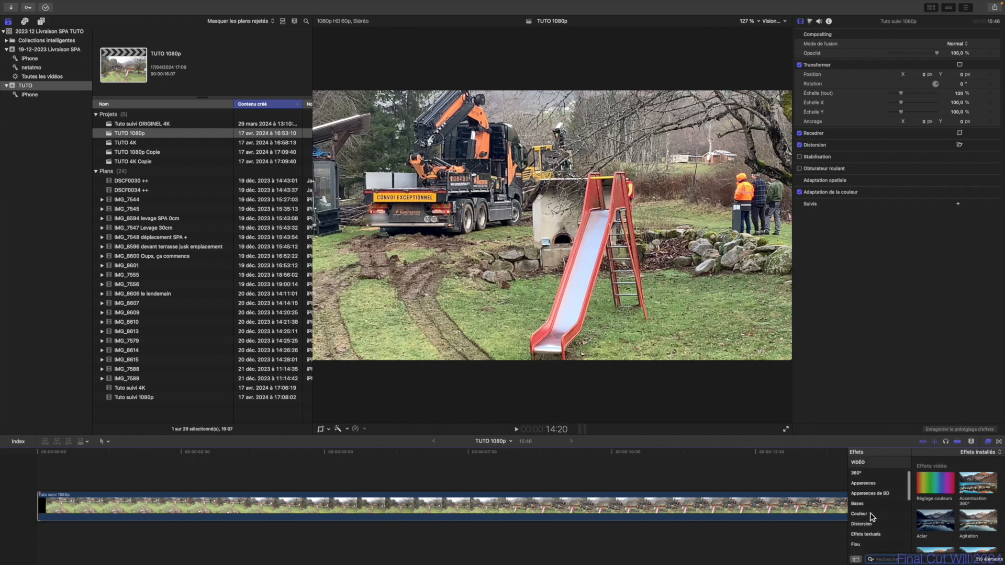
pyautogui.scroll(-3, 872, 518)
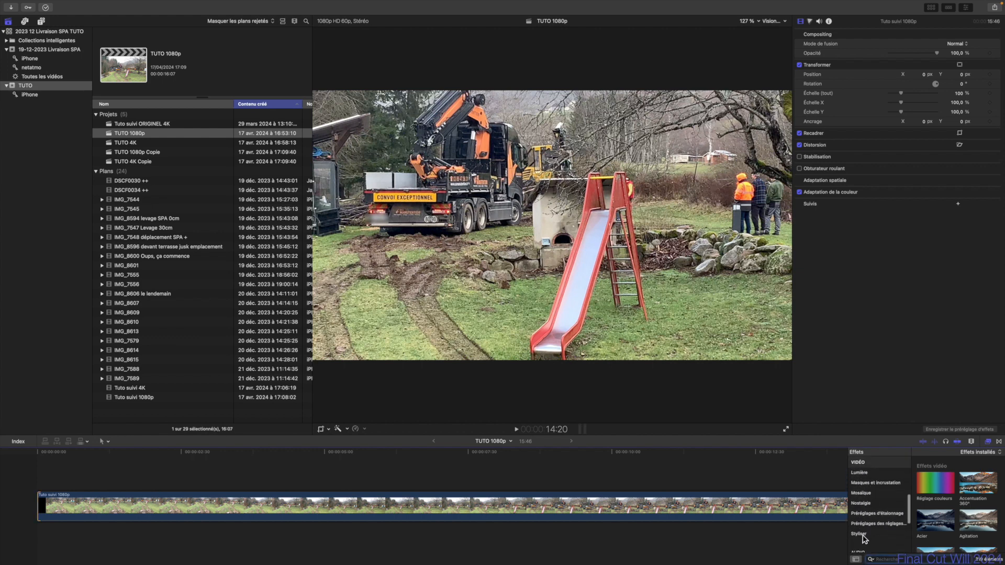
pyautogui.click(863, 535)
pyautogui.click(949, 507)
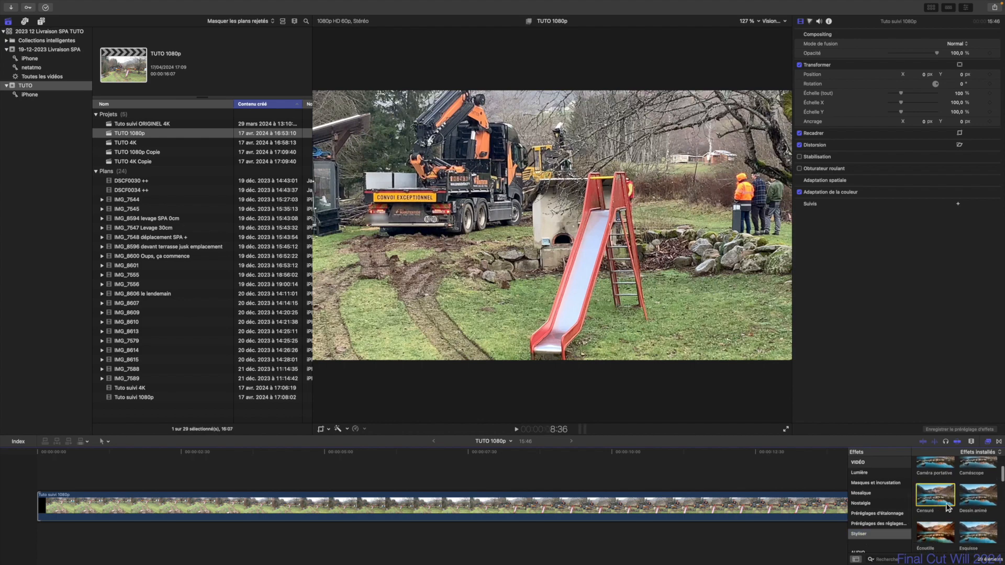
pyautogui.moveTo(935, 502); pyautogui.dragTo(418, 211)
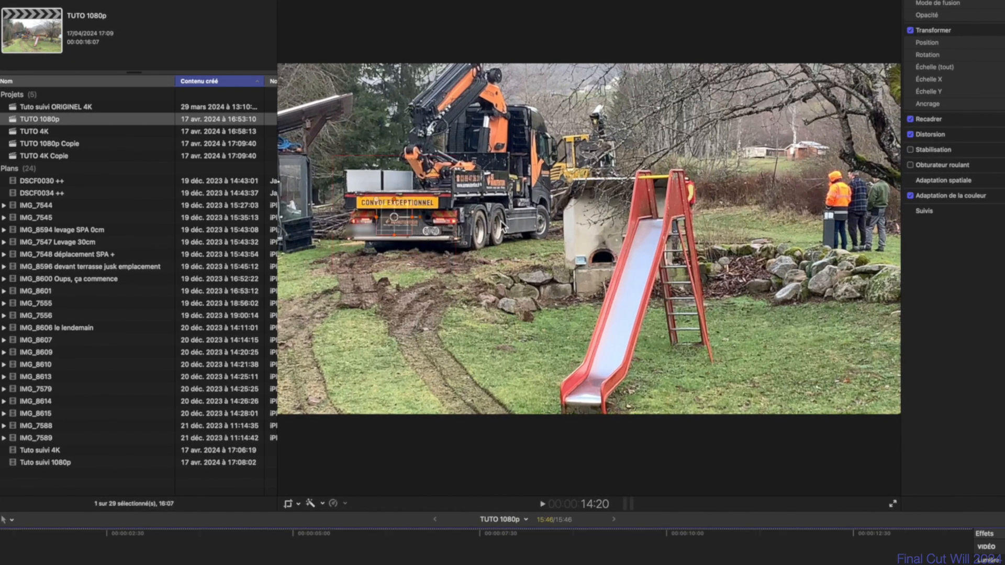
# Step: Adjust the effect's shape mask to frame the company logo on the truck's rear
pyautogui.rightClick(408, 220)
pyautogui.click(407, 219)
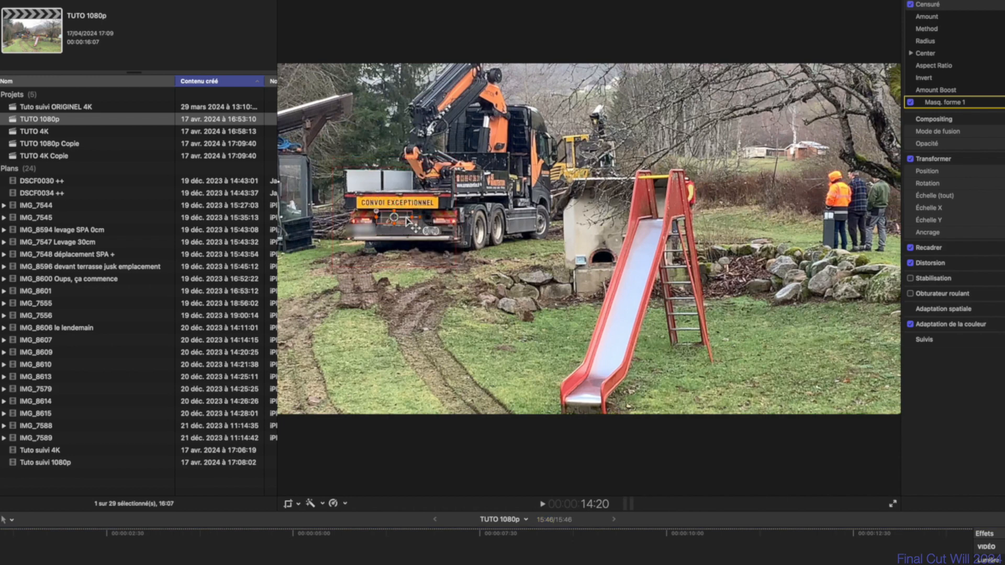
pyautogui.moveTo(413, 217); pyautogui.dragTo(422, 226)
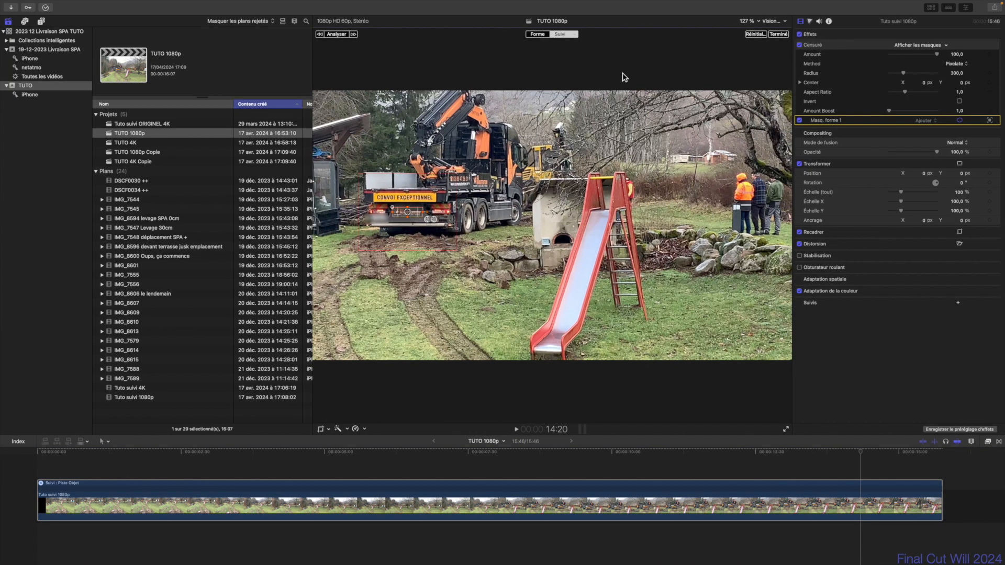
# Step: Enlarge the viewer to 400 % and move the Censuré effect's center to X -0,32 px, Y 0,01 px
pyautogui.click(931, 8)
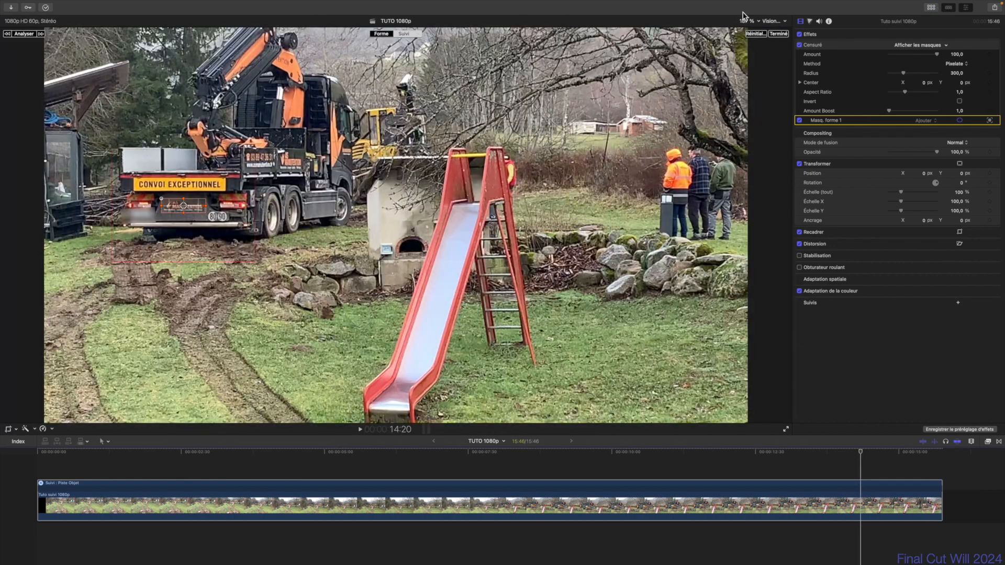
pyautogui.click(747, 21)
pyautogui.click(759, 93)
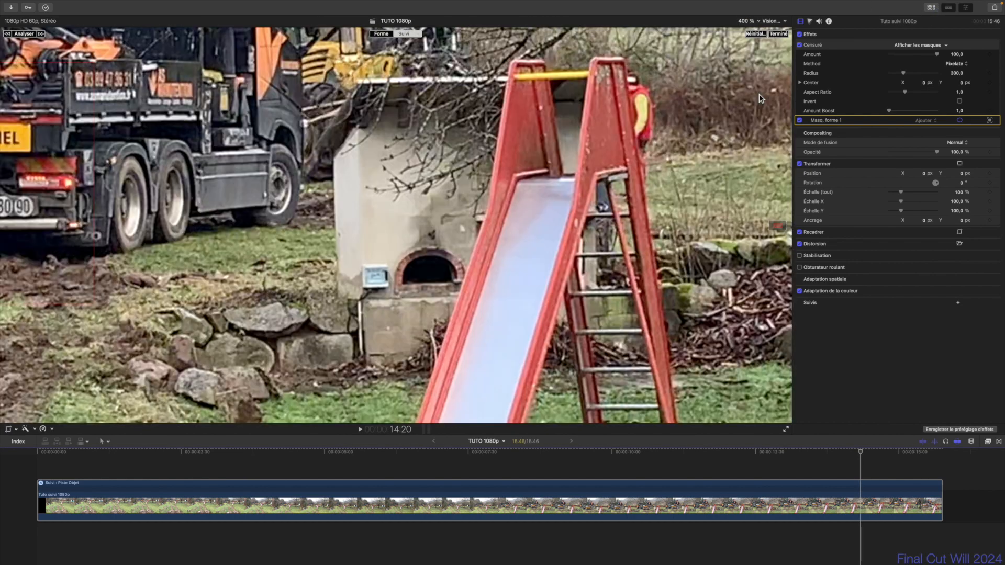
pyautogui.moveTo(778, 227); pyautogui.dragTo(774, 227)
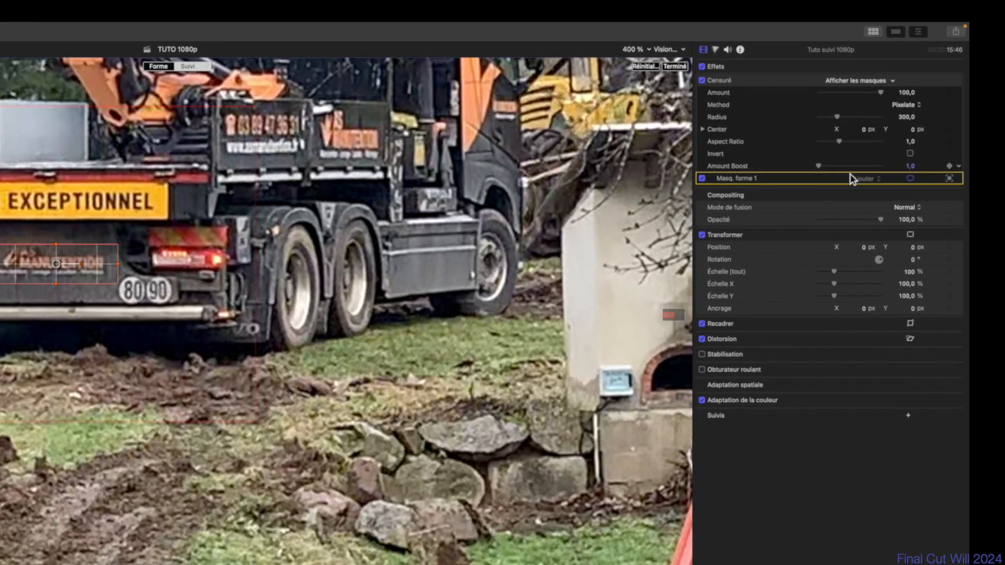
pyautogui.click(776, 86)
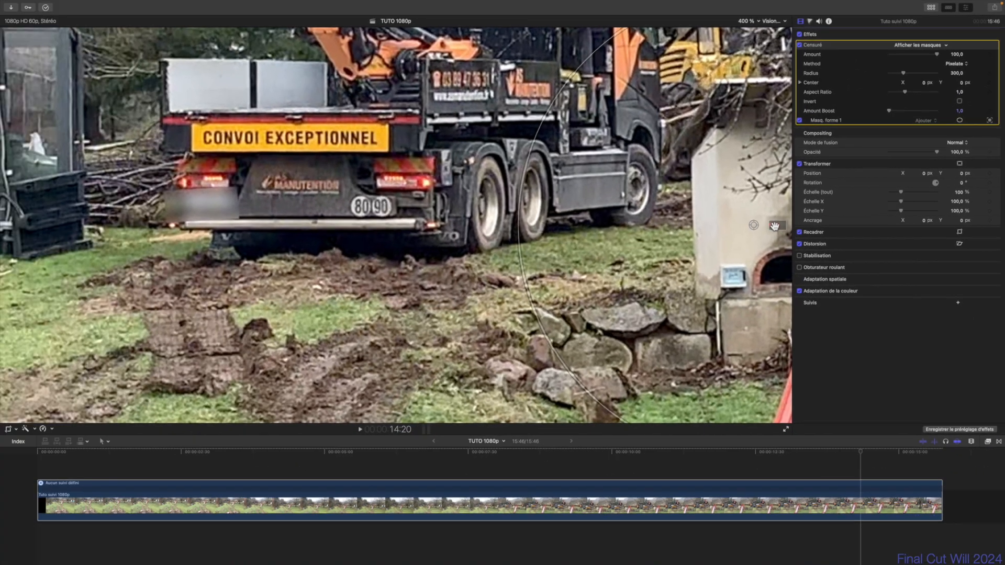
pyautogui.moveTo(774, 226); pyautogui.dragTo(779, 227)
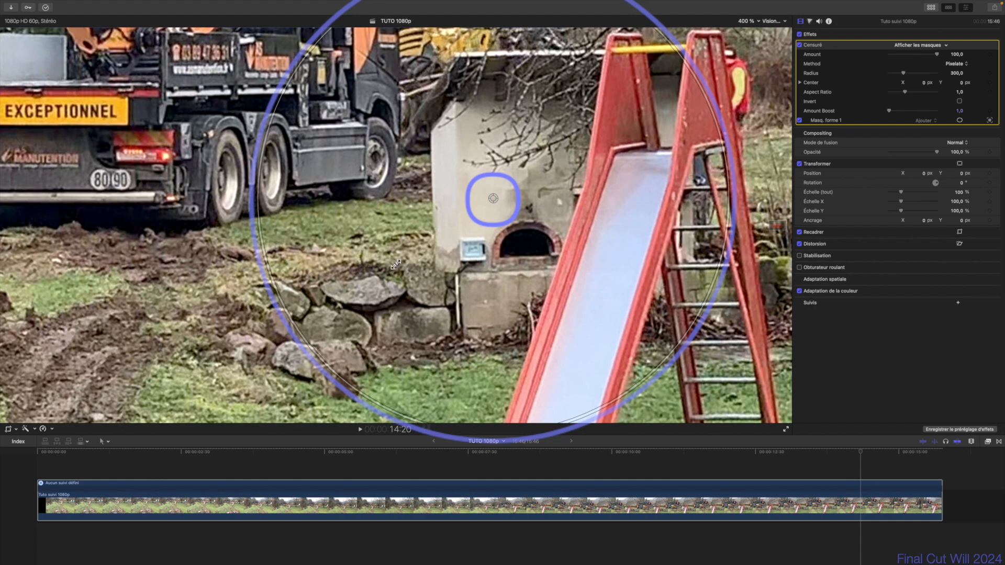
pyautogui.moveTo(493, 198); pyautogui.dragTo(219, 187)
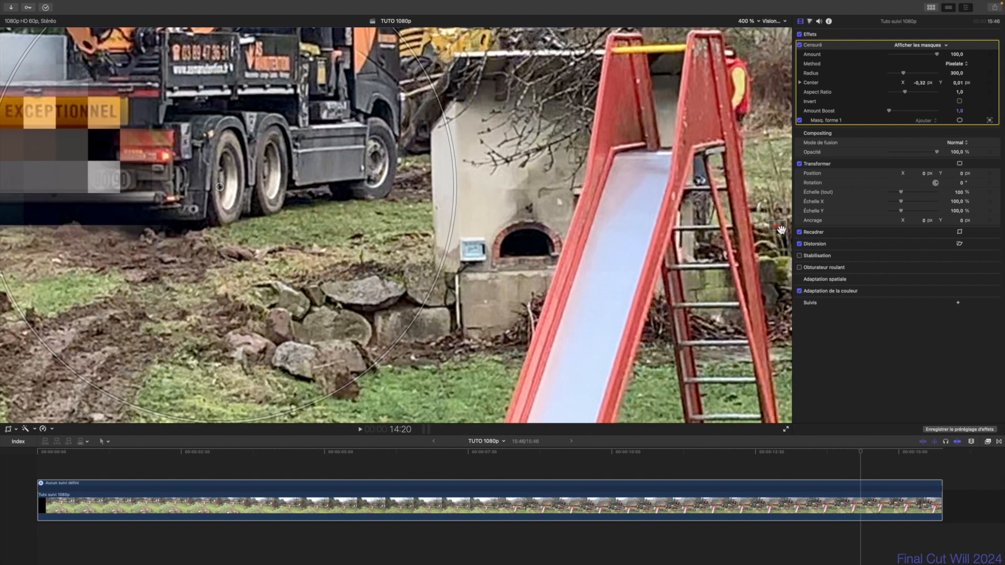
# Step: Try radii of 162,4 and 385,4 for the Censuré effect by resizing its circle over the truck
pyautogui.hscroll(-5, 782, 229)
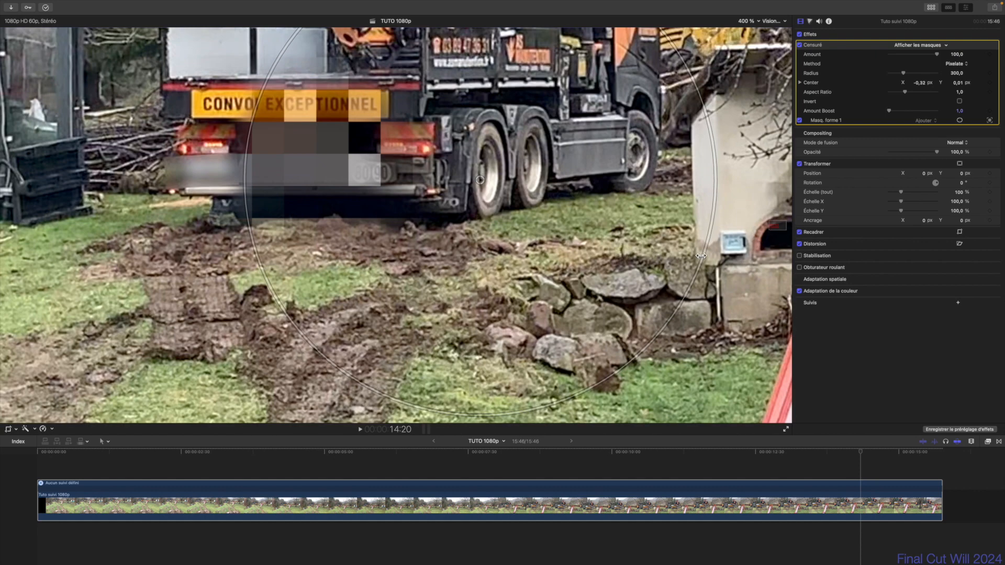
pyautogui.moveTo(701, 256); pyautogui.dragTo(610, 187)
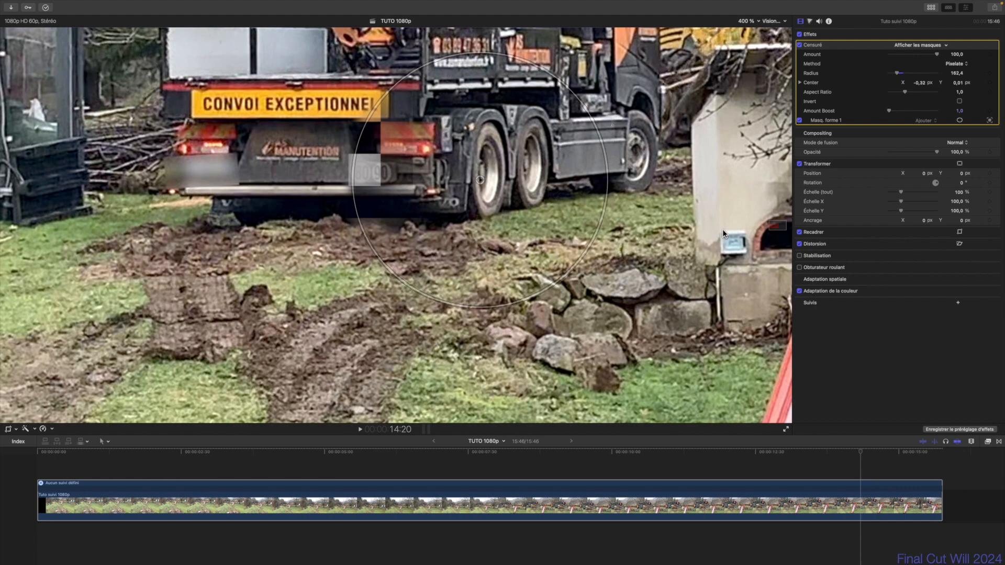
pyautogui.scroll(5, 777, 229)
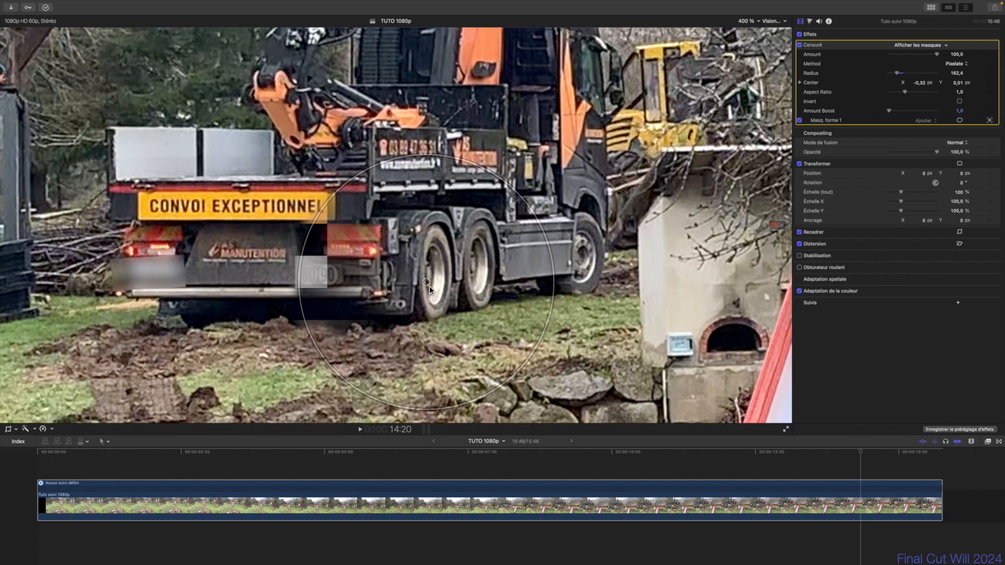
pyautogui.moveTo(313, 243); pyautogui.dragTo(126, 234)
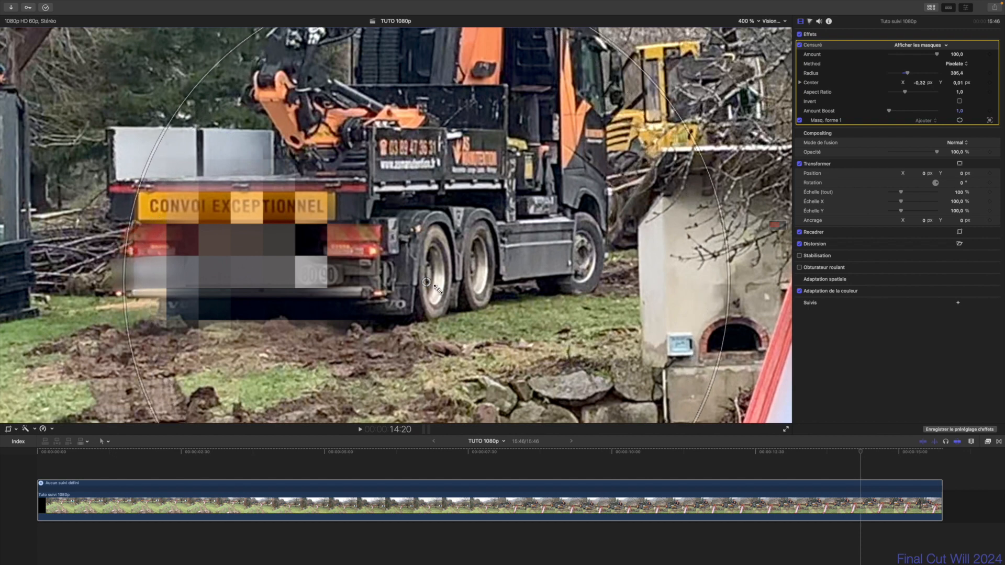
# Step: Fit the image to the viewer and set Censuré's radius to 1000,0, center X to -0,11 px and amount to 4,37
pyautogui.click(755, 21)
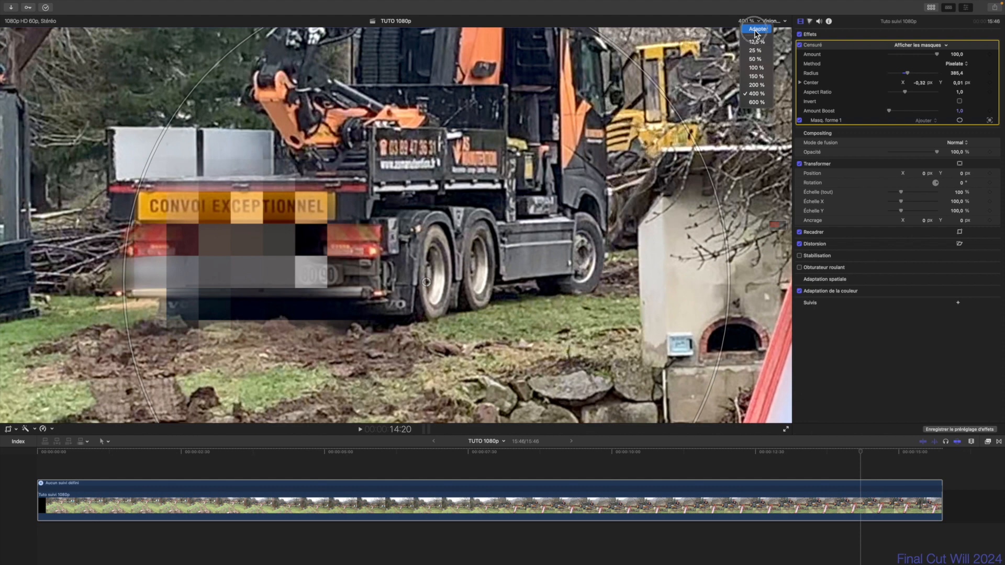
pyautogui.click(757, 30)
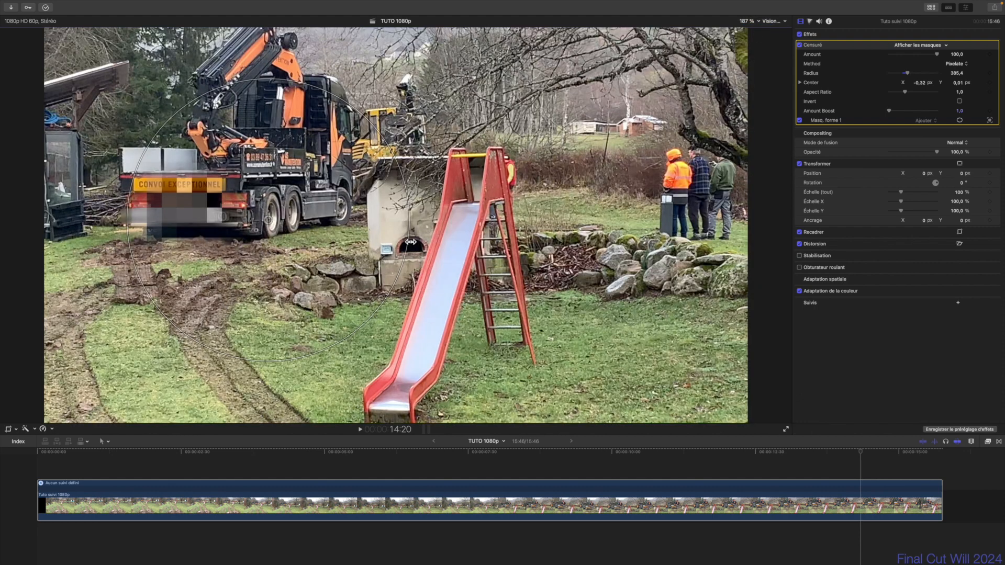
pyautogui.moveTo(411, 241); pyautogui.dragTo(727, 410)
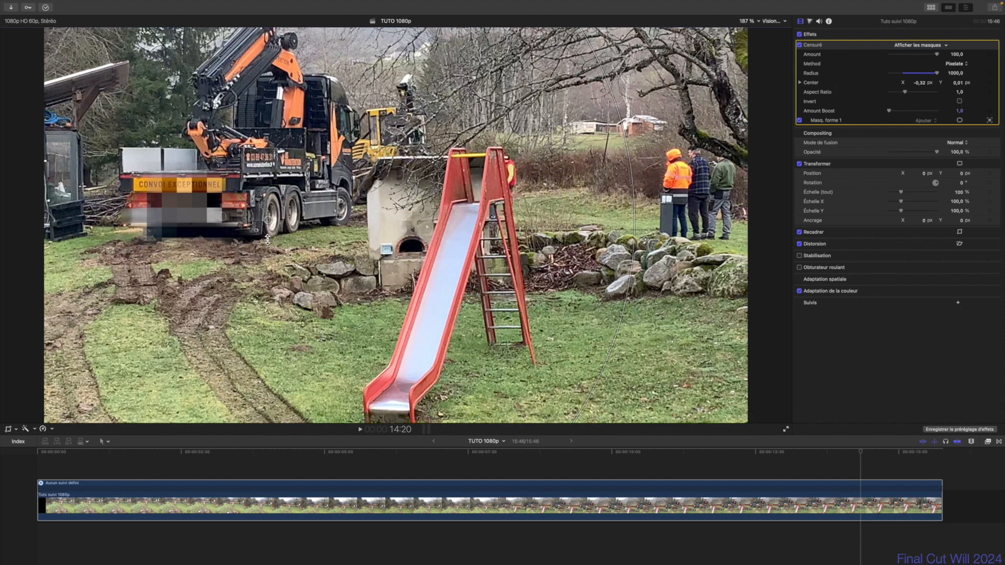
pyautogui.moveTo(268, 220); pyautogui.dragTo(350, 222)
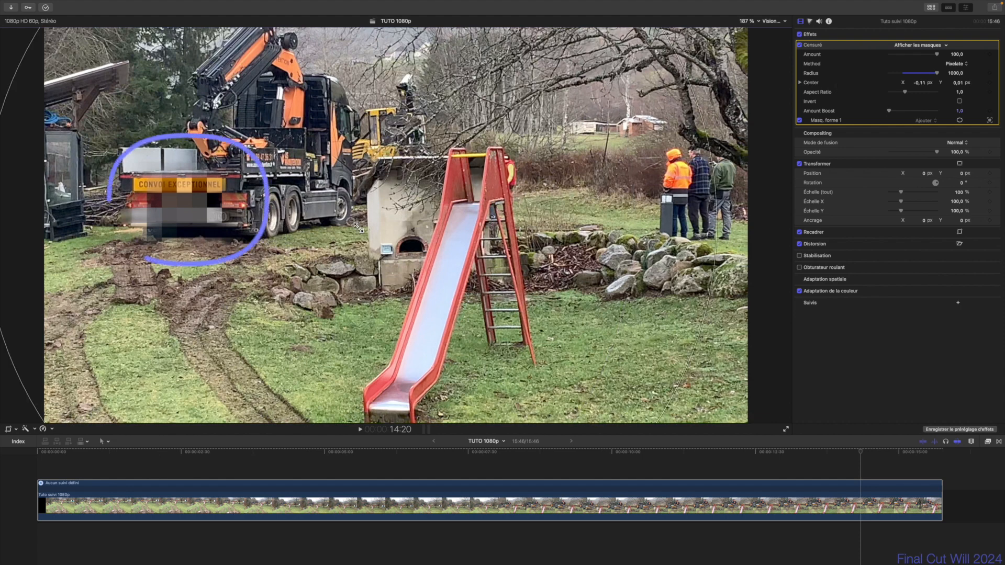
pyautogui.moveTo(937, 53); pyautogui.dragTo(904, 72)
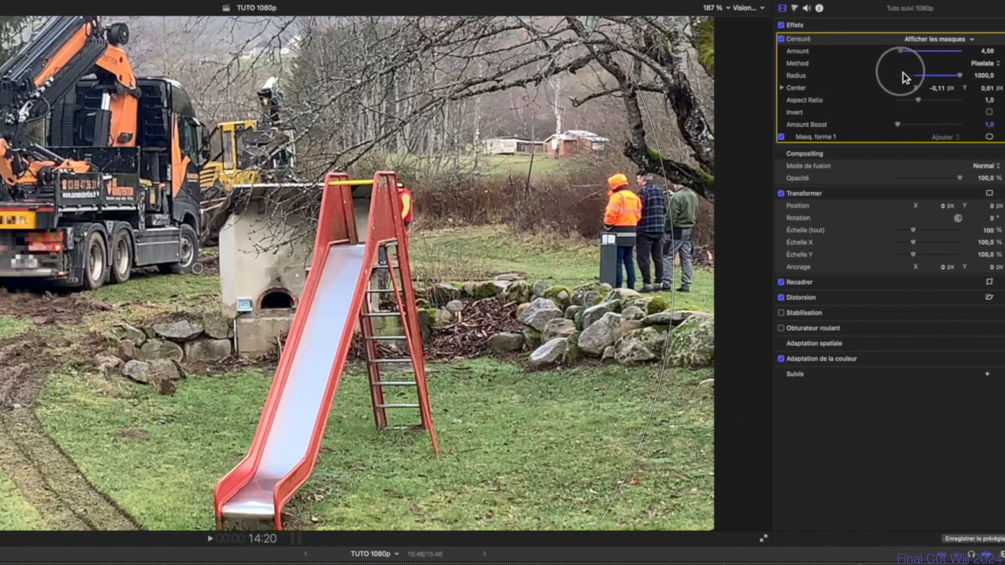
# Step: Select Masq. forme 1 and compare its Forme and Suivi controls over the truck's rear
pyautogui.click(810, 139)
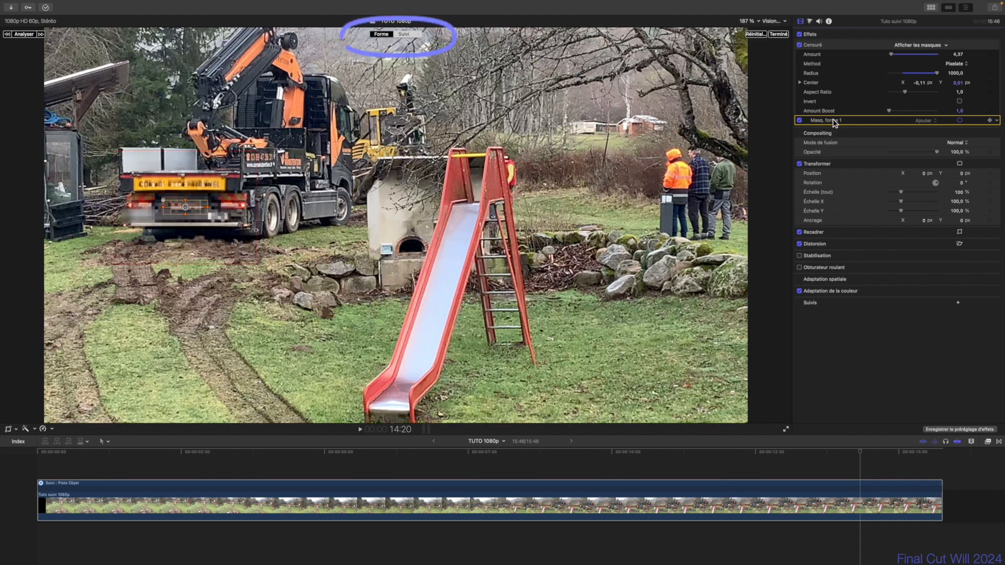
pyautogui.click(378, 35)
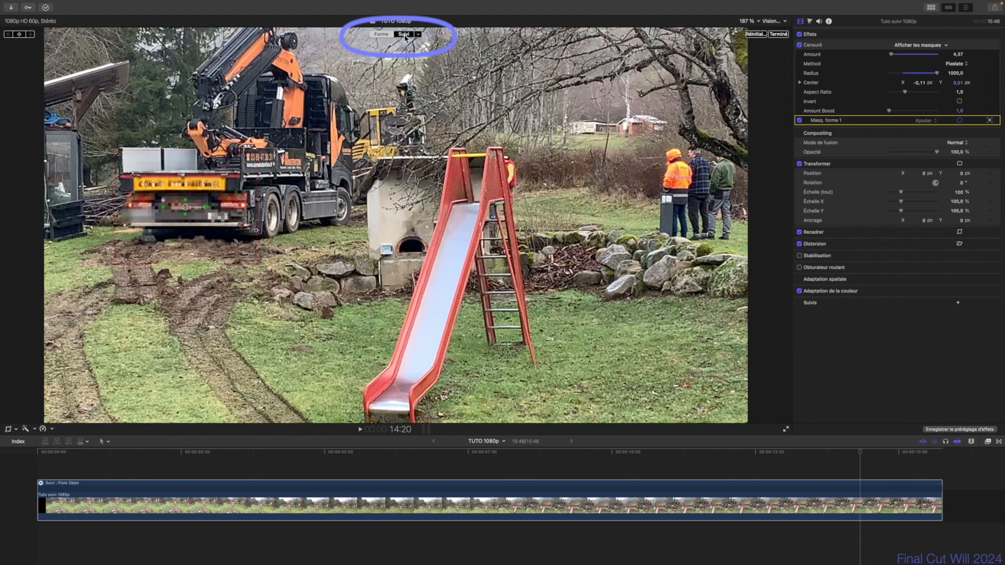
pyautogui.click(404, 35)
pyautogui.click(384, 35)
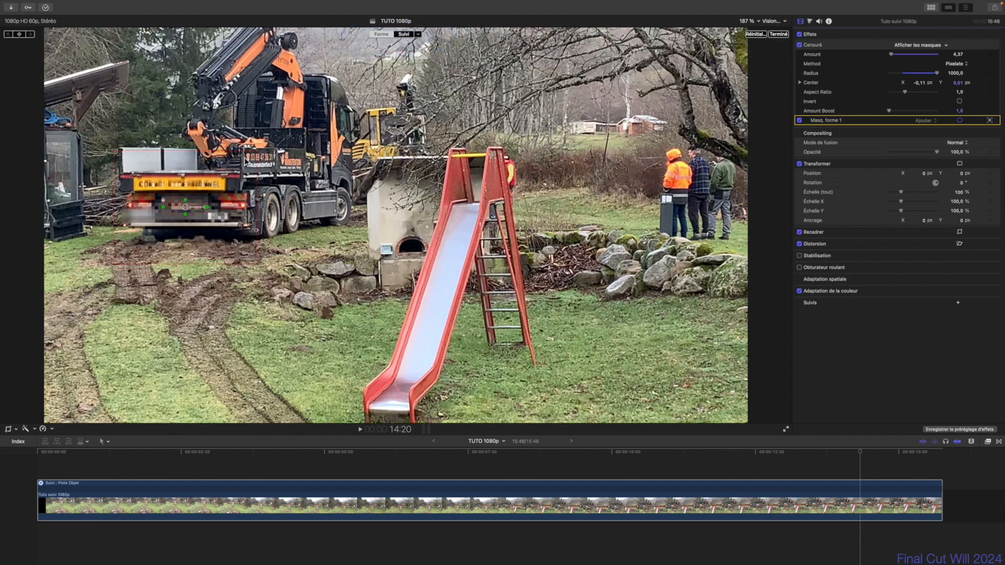
pyautogui.click(411, 34)
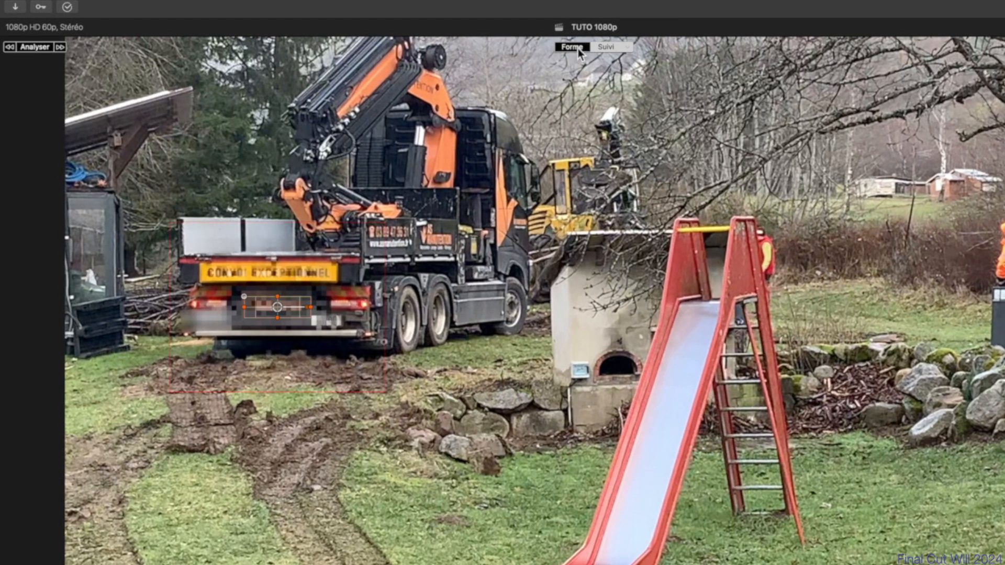
# Step: Shrink the mask's outer soft edge so the pixelation stays tight around the company logo
pyautogui.click(578, 48)
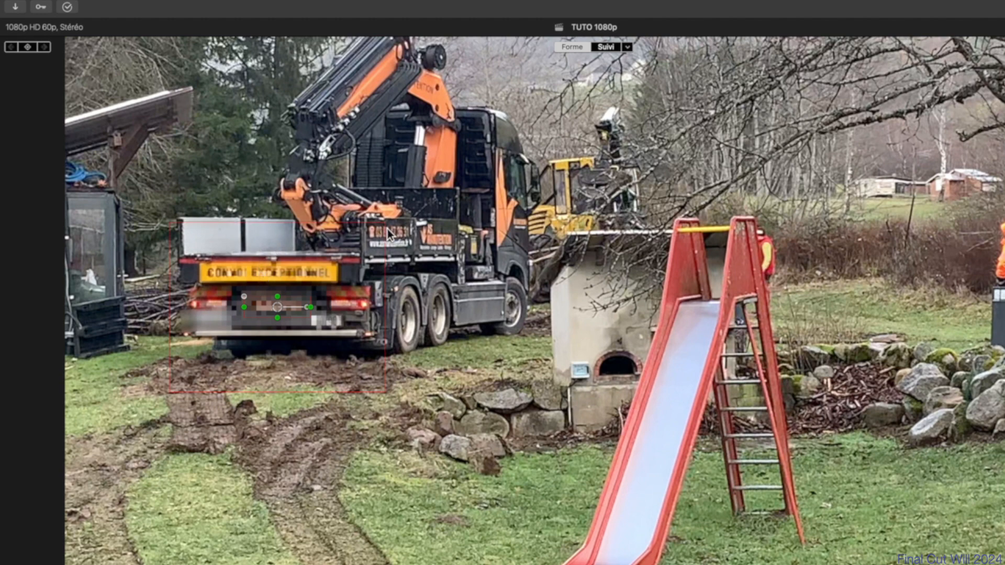
pyautogui.moveTo(386, 231); pyautogui.dragTo(371, 263)
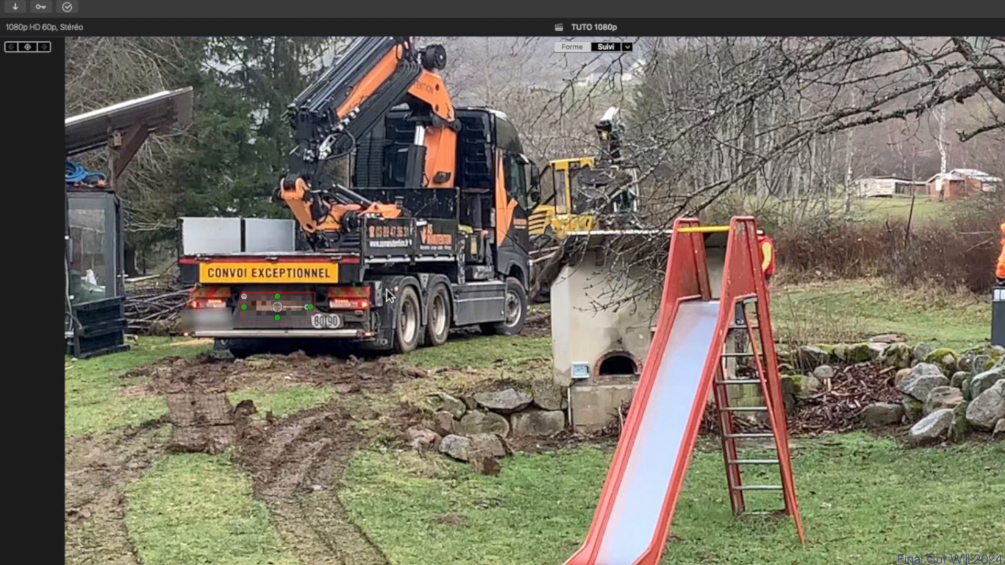
pyautogui.click(610, 47)
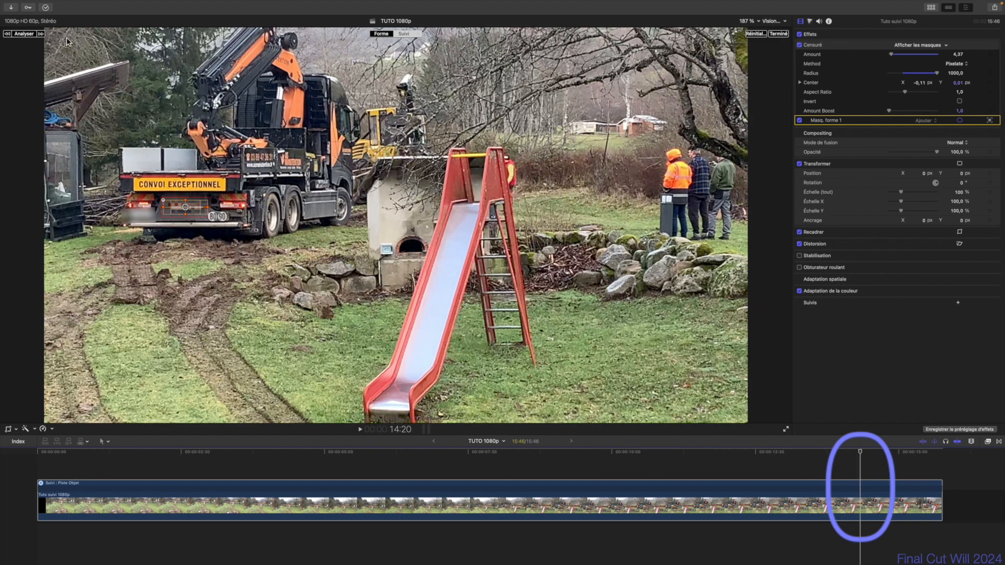
# Step: Analyse the mask's tracking from 14:20 and play the clip from near its start to check the logo's censoring
pyautogui.click(24, 34)
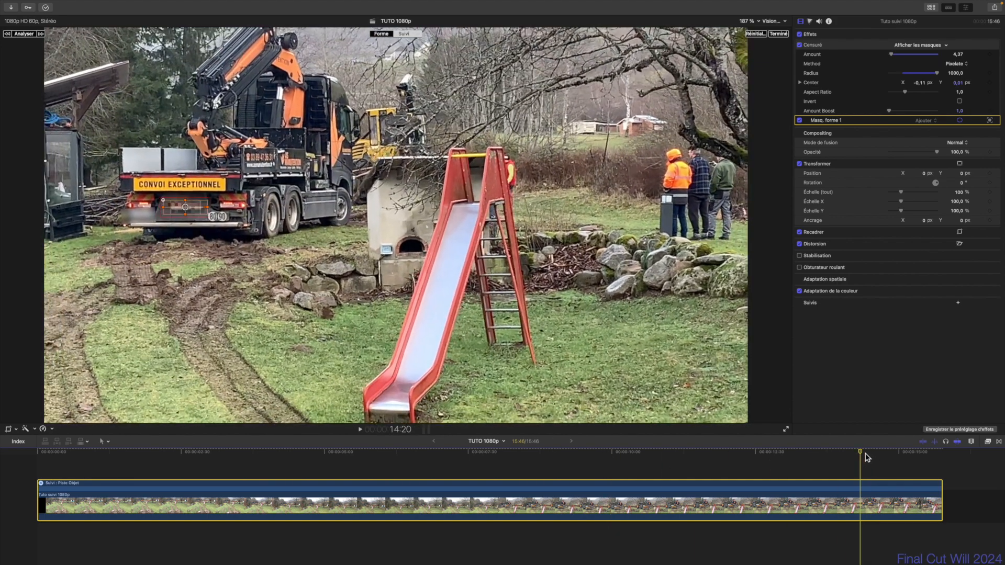
pyautogui.moveTo(863, 454); pyautogui.dragTo(48, 494)
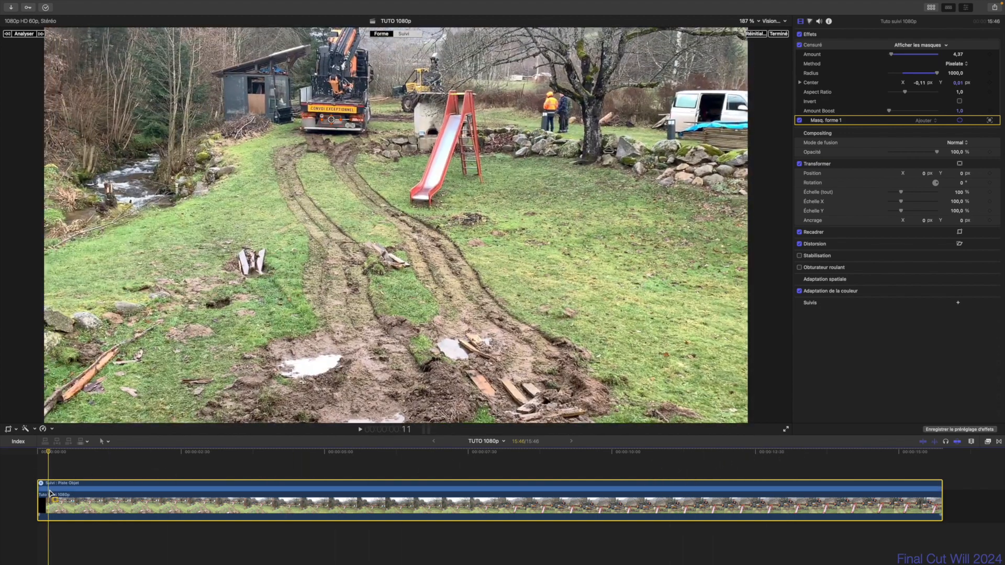
pyautogui.press('space')
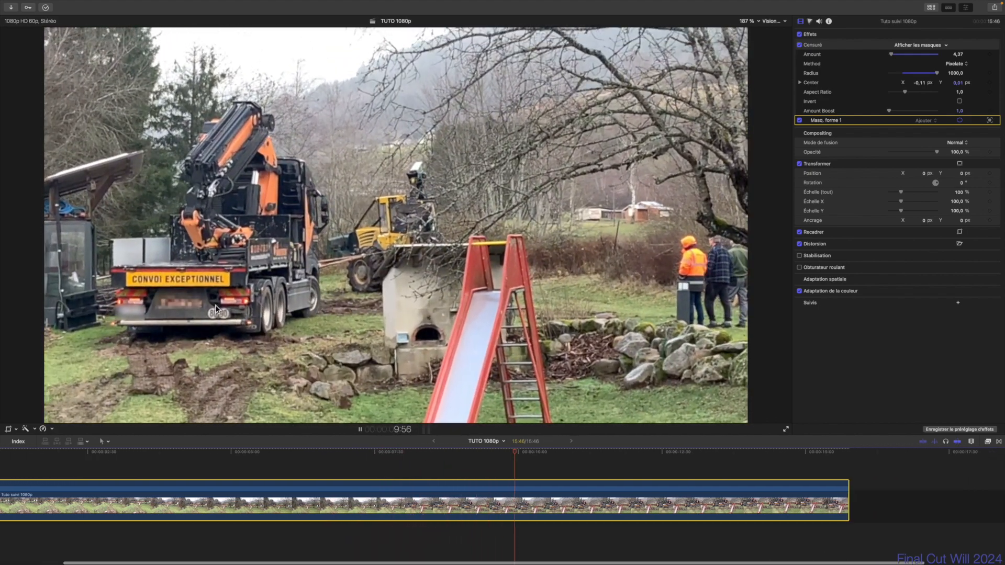
# Step: Stop the playback and preview the Censuré effect from the Styliser effects over the clip
pyautogui.press('space')
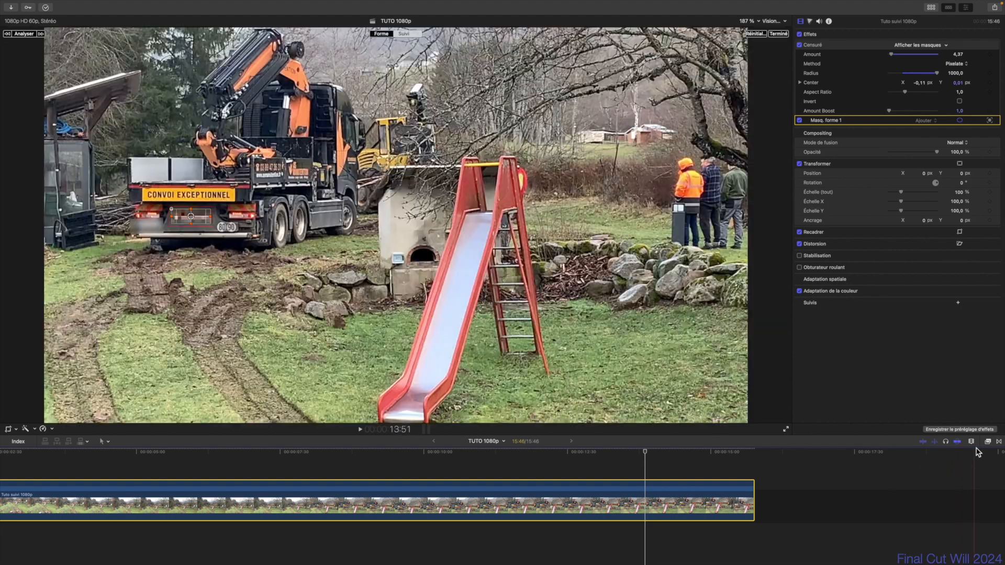
pyautogui.click(988, 442)
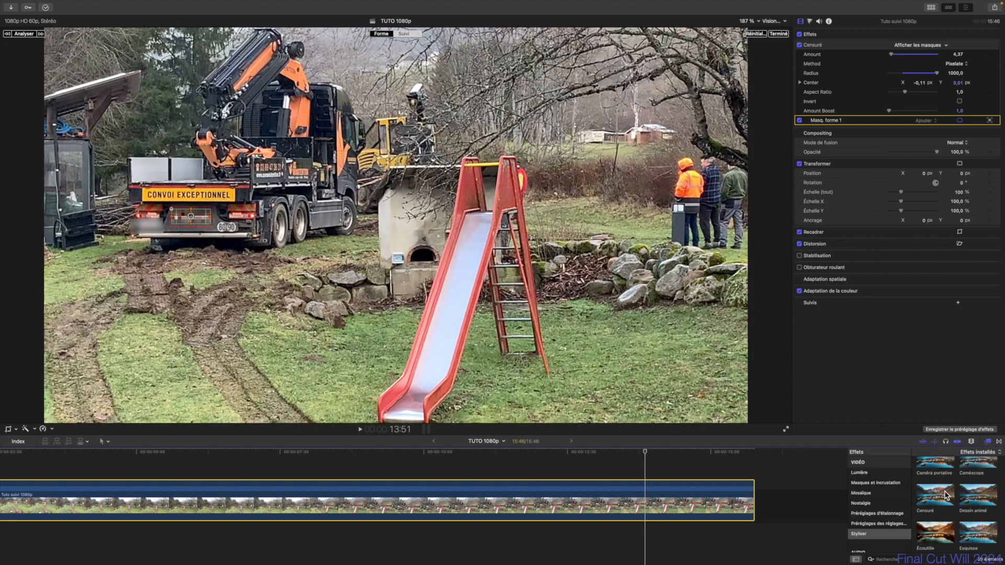
pyautogui.scroll(1, 945, 496)
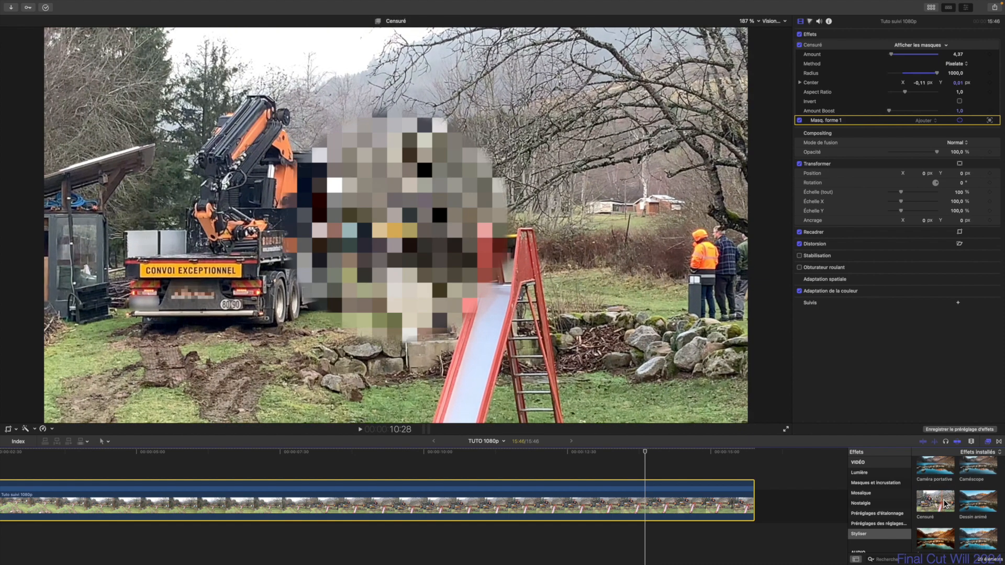
pyautogui.moveTo(943, 498); pyautogui.dragTo(876, 438)
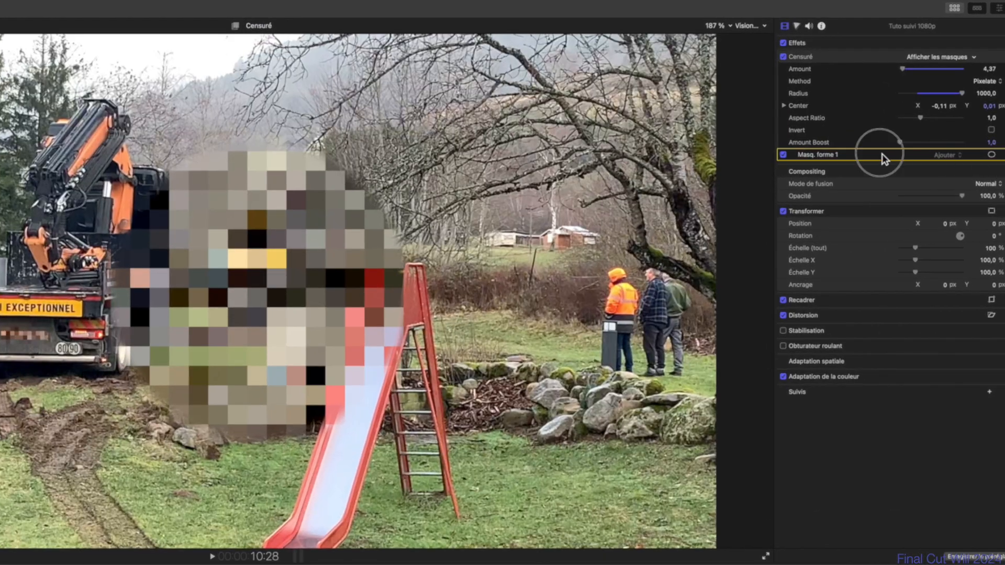
# Step: Add a second shape mask to the existing Censuré effect
pyautogui.click(881, 153)
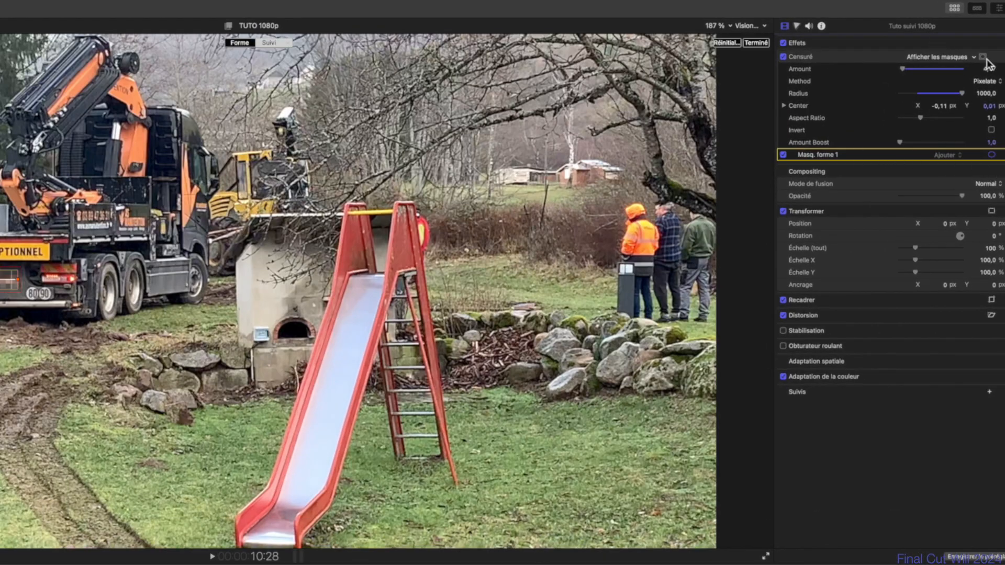
pyautogui.click(984, 57)
pyautogui.click(943, 63)
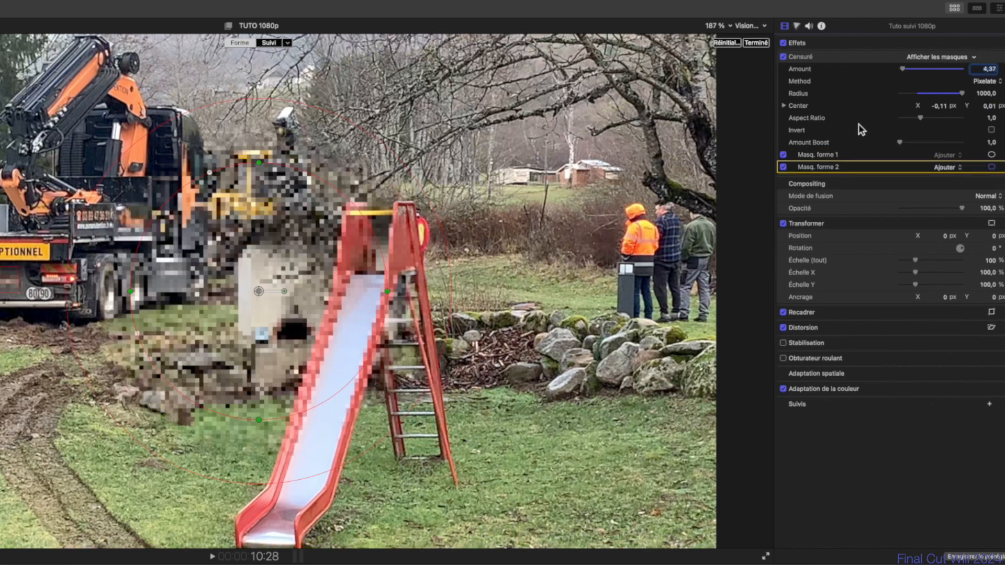
# Step: Rename the effect's first shape mask Logo and the second one Tel
pyautogui.click(818, 156)
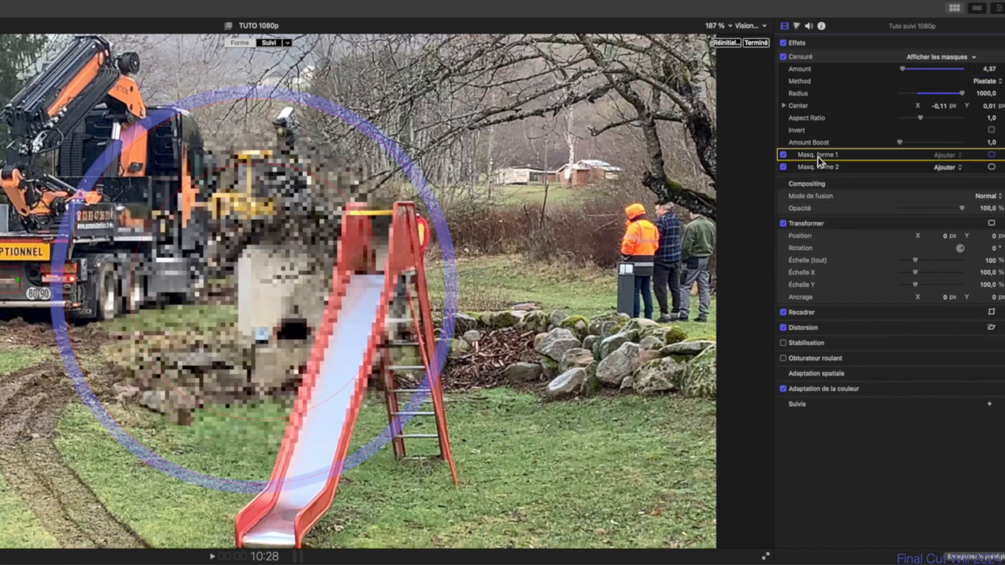
pyautogui.doubleClick(818, 155)
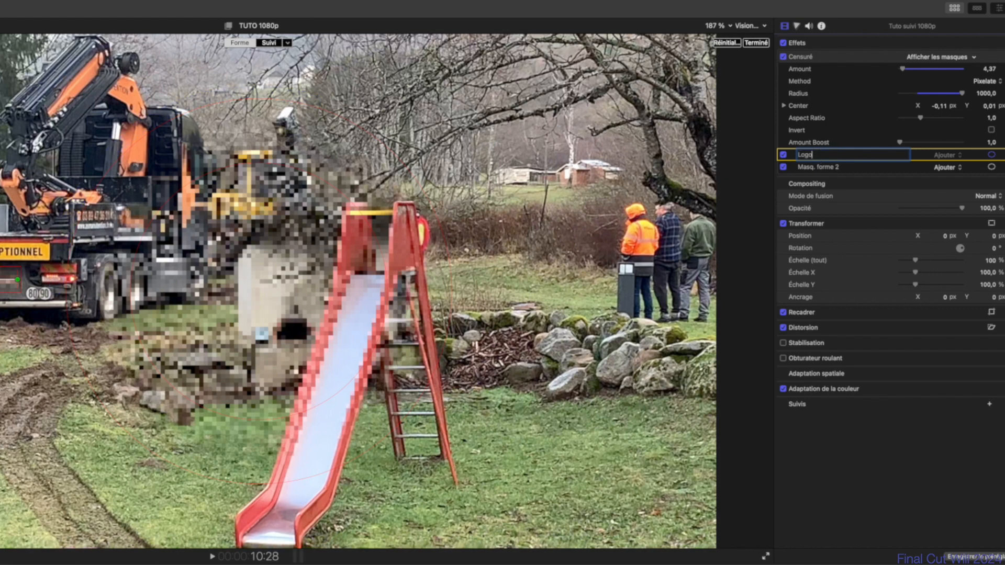
pyautogui.click(831, 168)
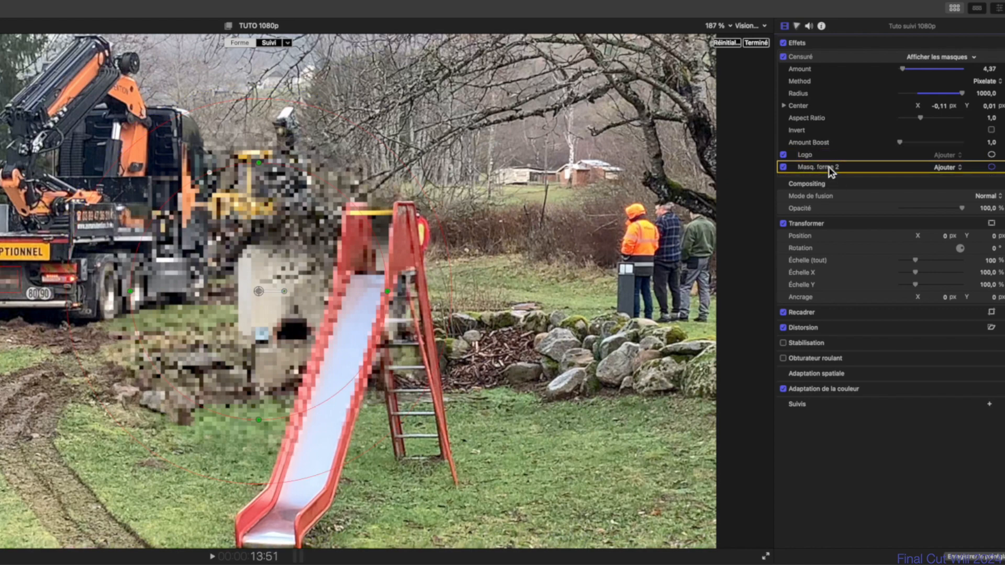
pyautogui.doubleClick(823, 168)
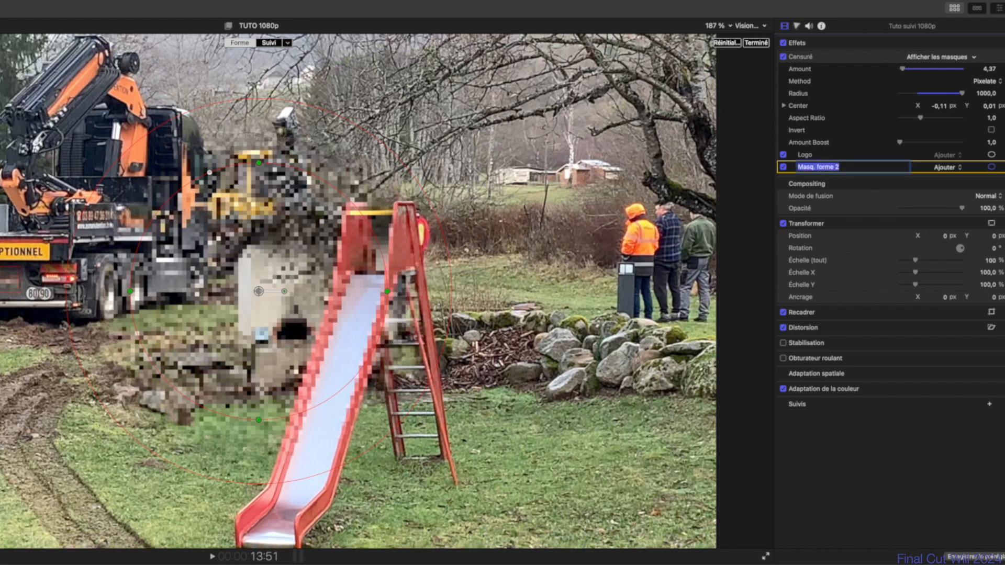
pyautogui.press('Return')
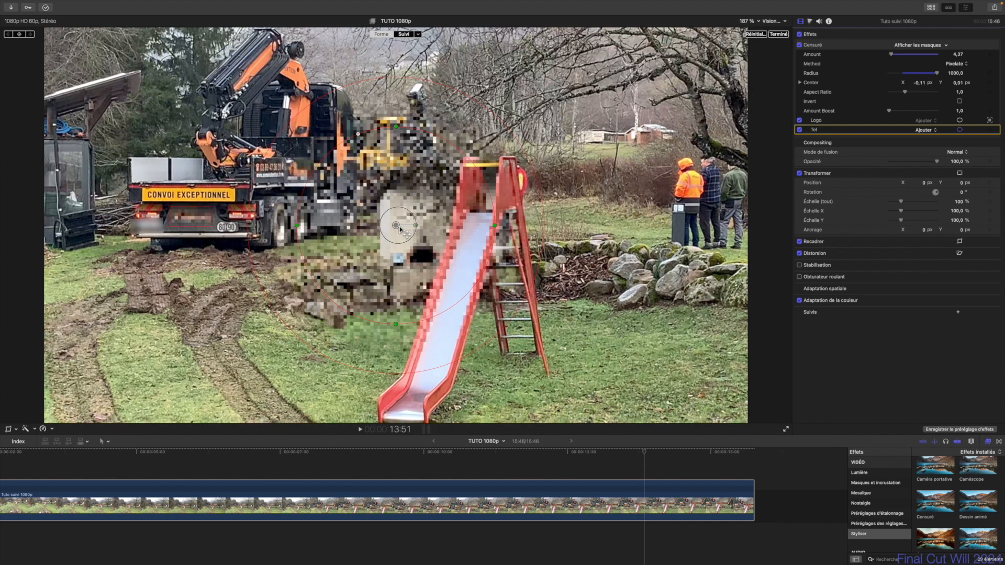
# Step: Reshape the Tel mask into a small rectangle with a tight soft edge and place it over the phone number on the truck's side
pyautogui.moveTo(399, 229); pyautogui.dragTo(352, 225)
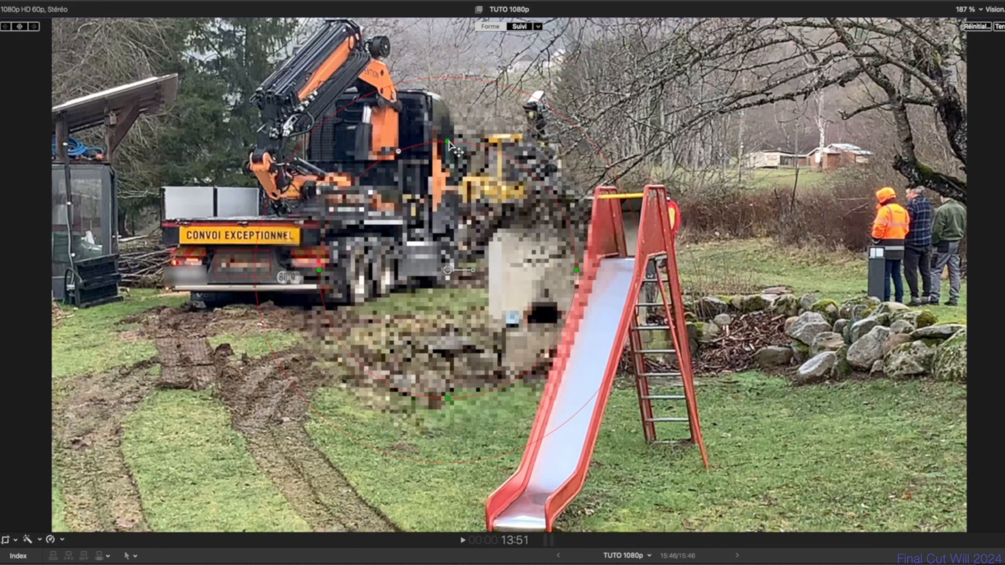
pyautogui.moveTo(449, 142); pyautogui.dragTo(445, 226)
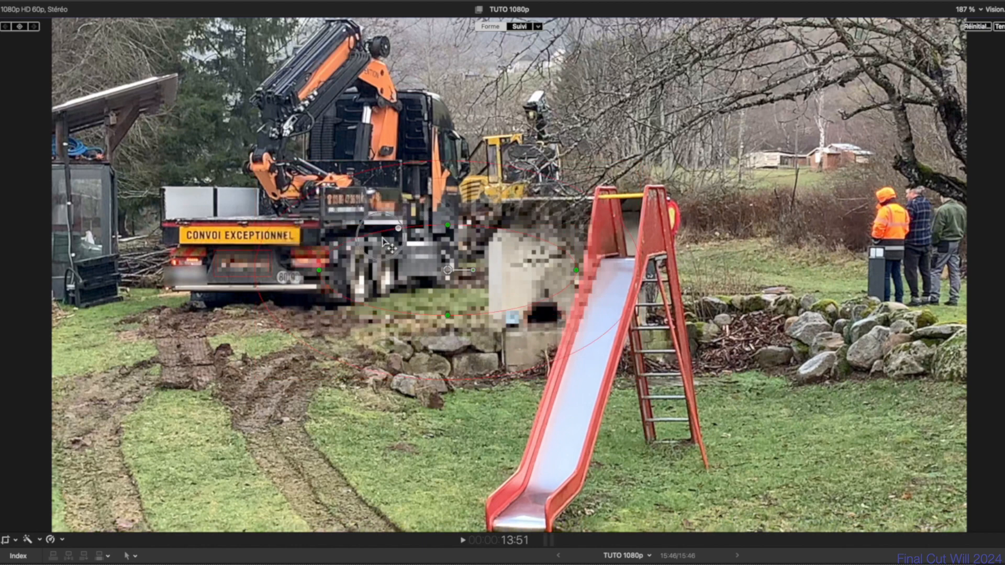
pyautogui.moveTo(381, 227); pyautogui.dragTo(312, 227)
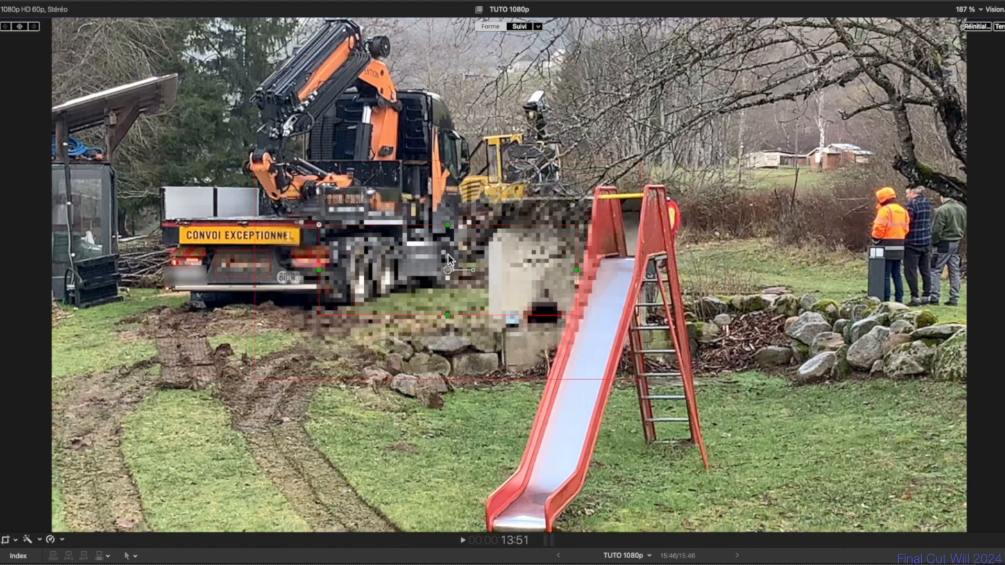
pyautogui.moveTo(450, 227); pyautogui.dragTo(452, 254)
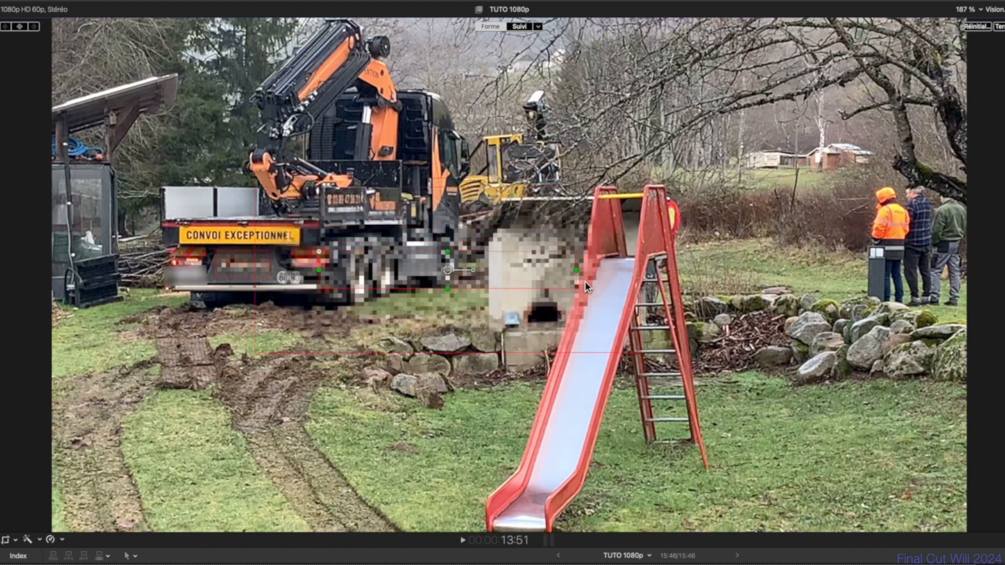
pyautogui.moveTo(578, 271); pyautogui.dragTo(487, 283)
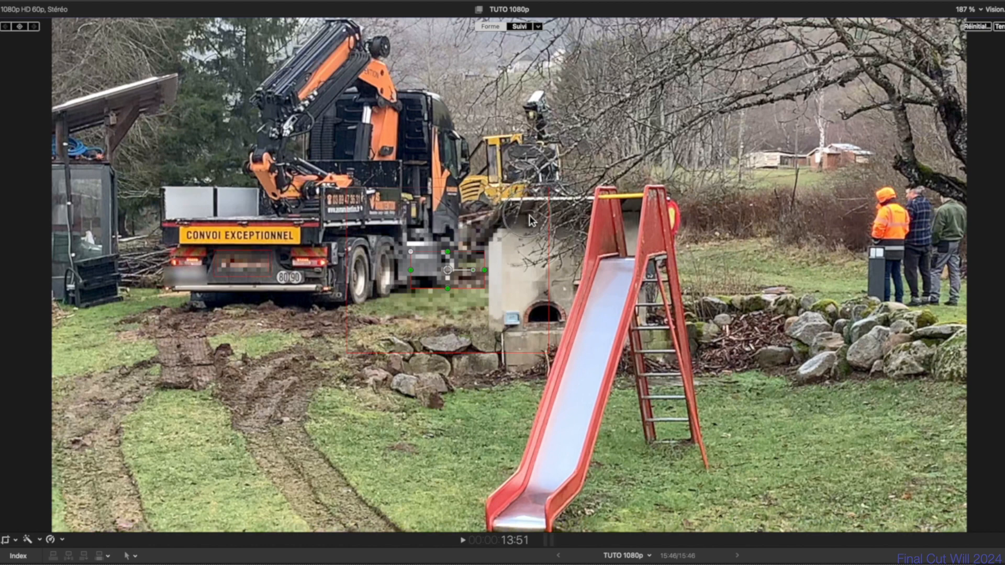
pyautogui.moveTo(550, 197); pyautogui.dragTo(524, 236)
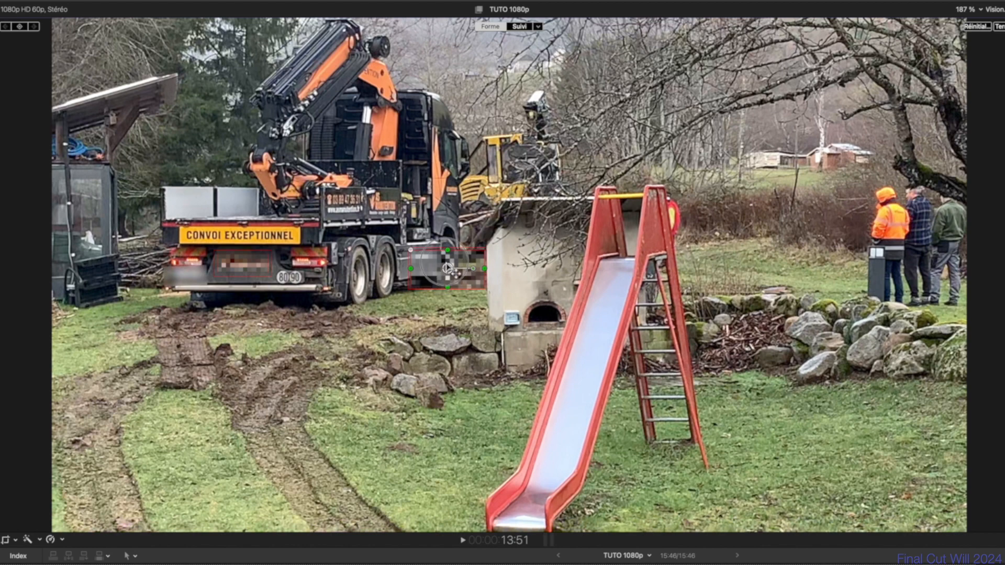
pyautogui.moveTo(448, 270); pyautogui.dragTo(399, 212)
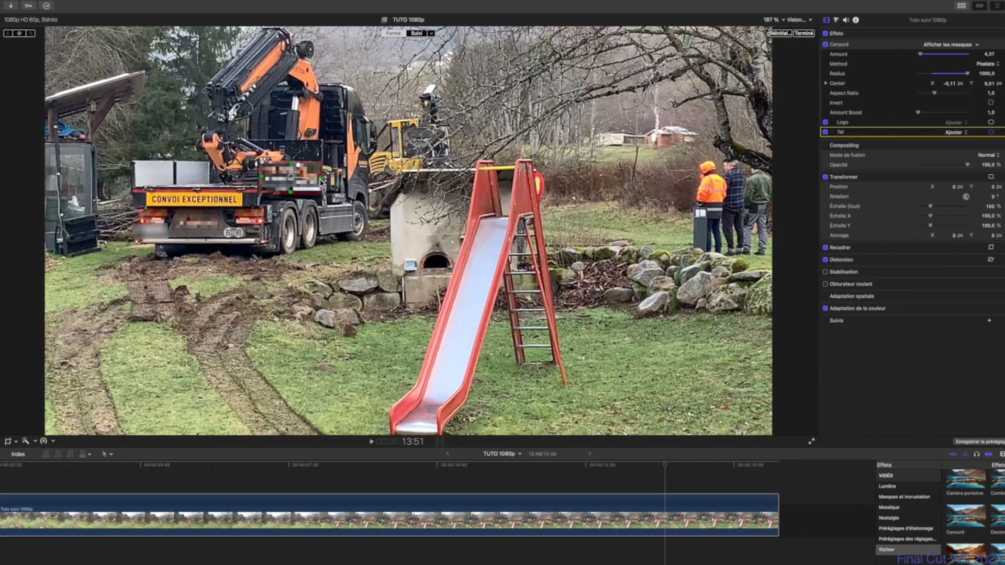
# Step: Compare the Tel mask's Suivi and Forme controls and analyse its tracking from 13:51
pyautogui.click(521, 28)
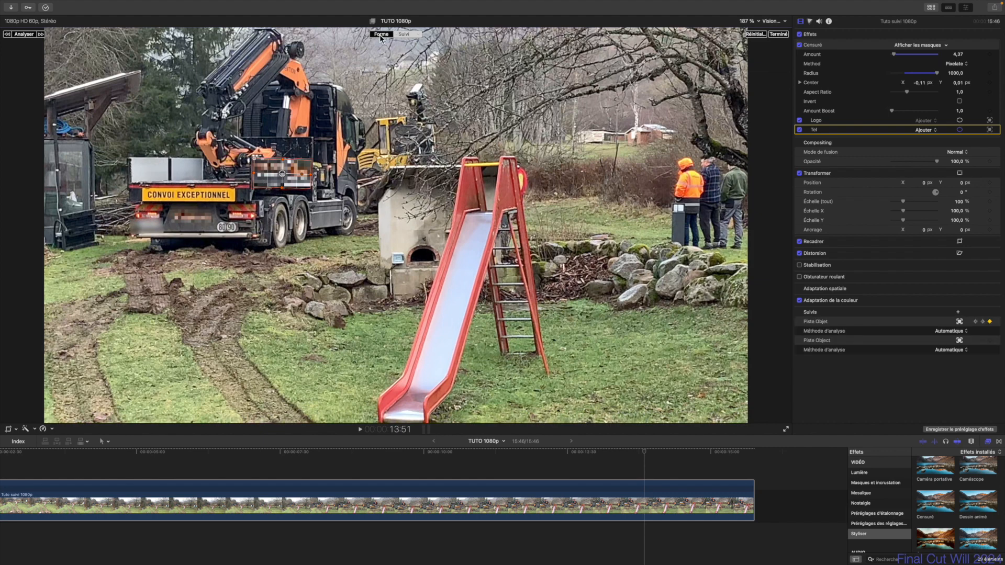
pyautogui.click(380, 34)
pyautogui.click(403, 35)
pyautogui.click(30, 34)
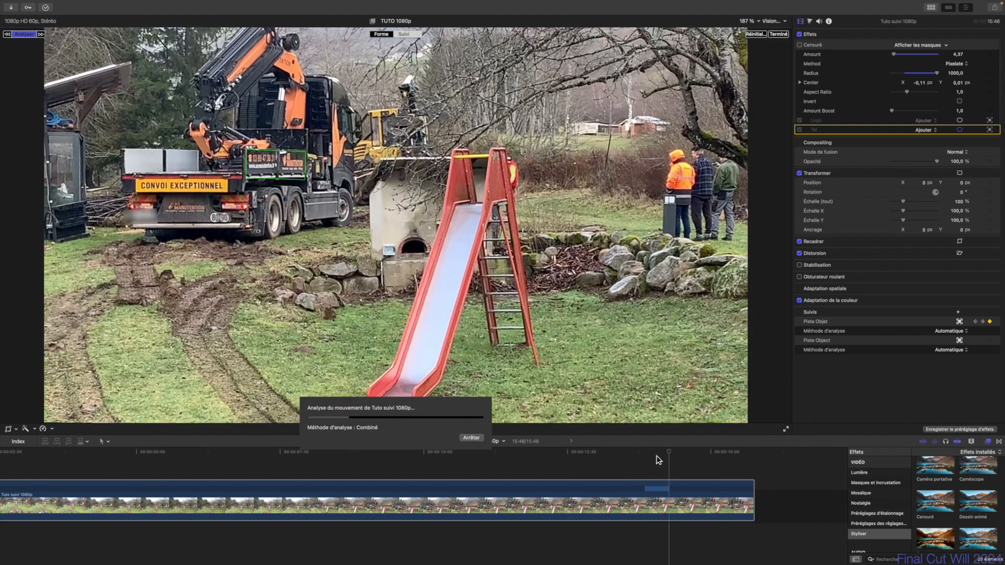